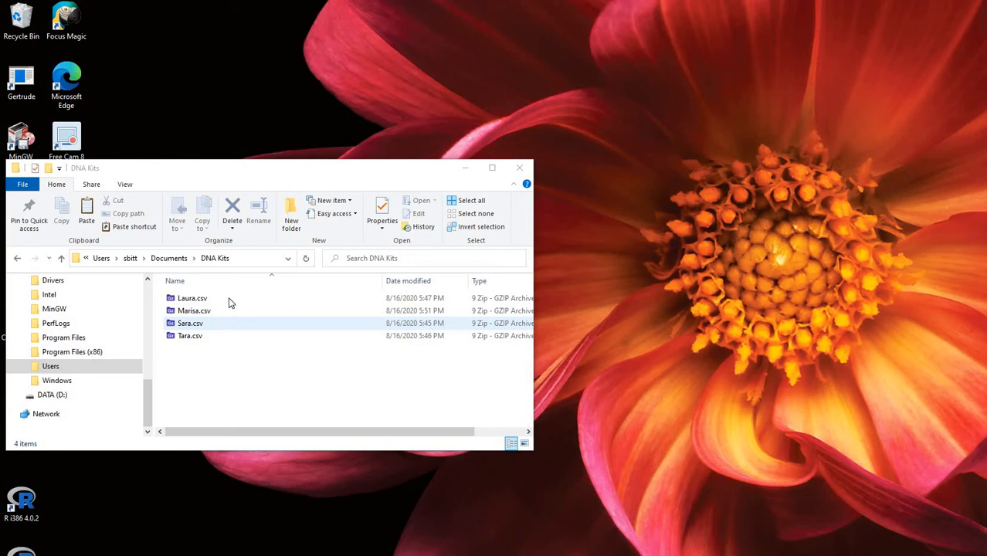
Step: Launch Gertrude and open the control file editor for creating an ancestor kit
double_click(27, 92)
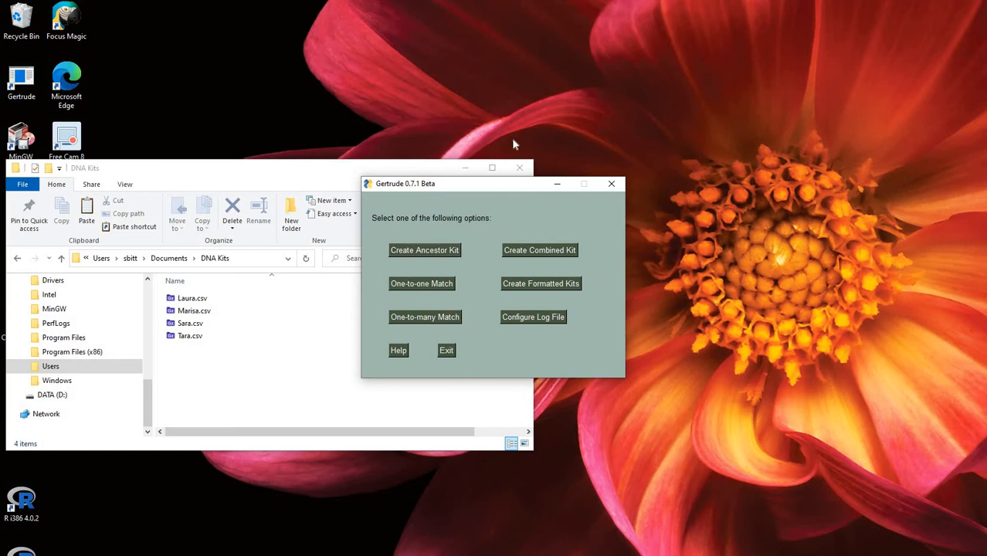
click(418, 253)
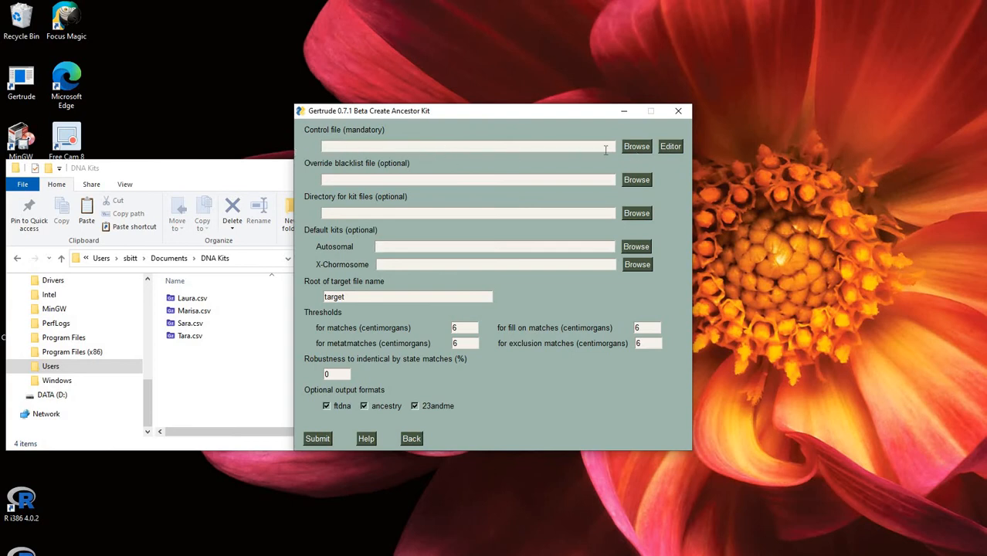
click(671, 146)
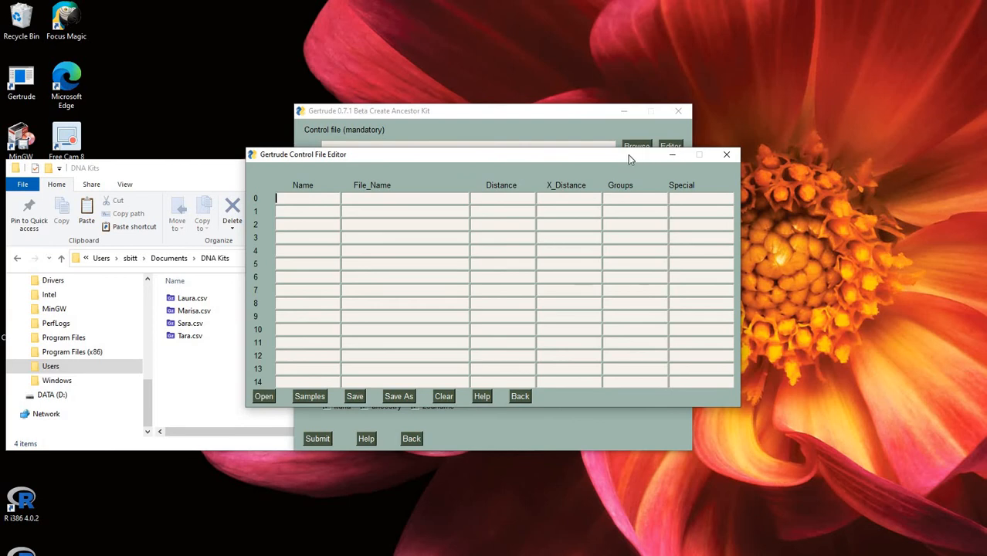
Step: Load the Great-grandma sample control file for review, and clear all its entries from the editor
click(309, 396)
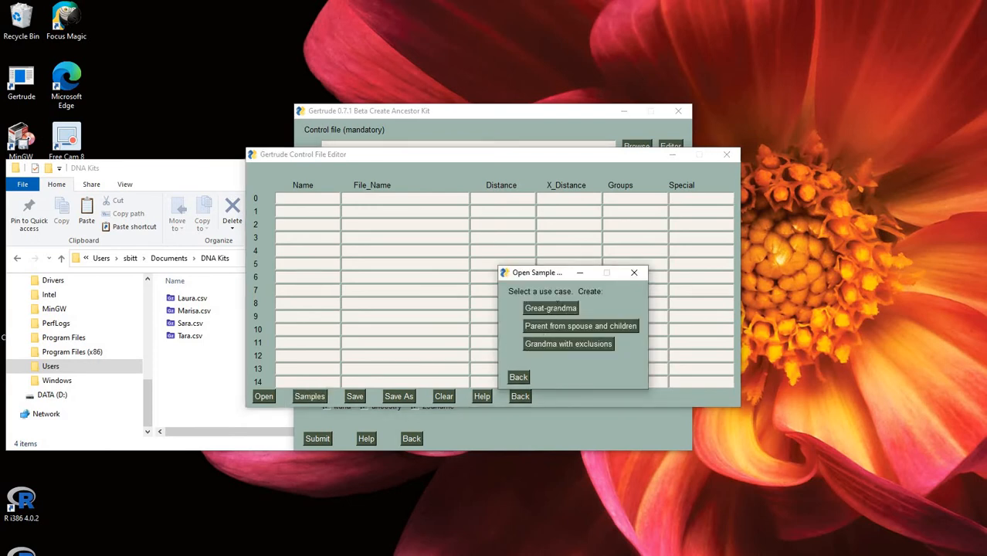
click(556, 307)
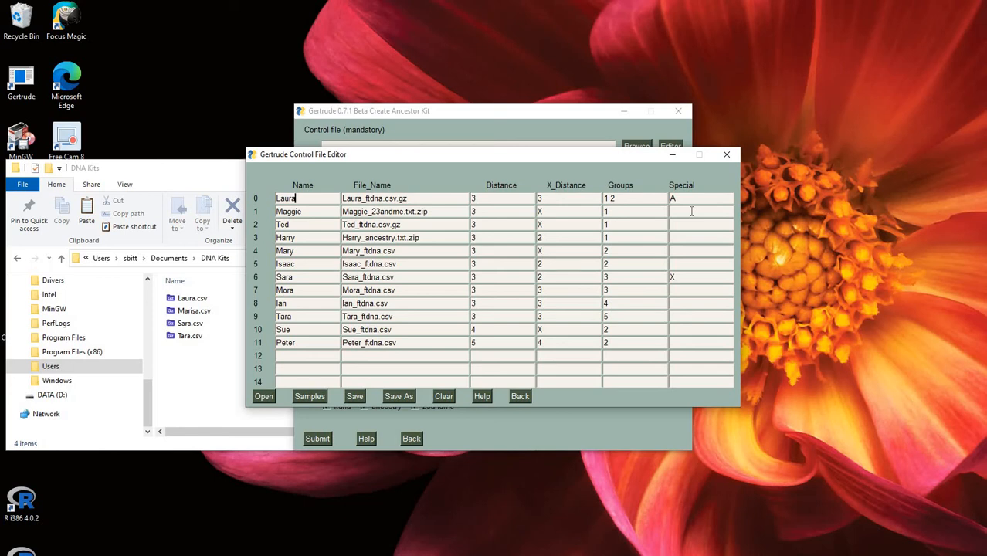
click(444, 397)
click(530, 350)
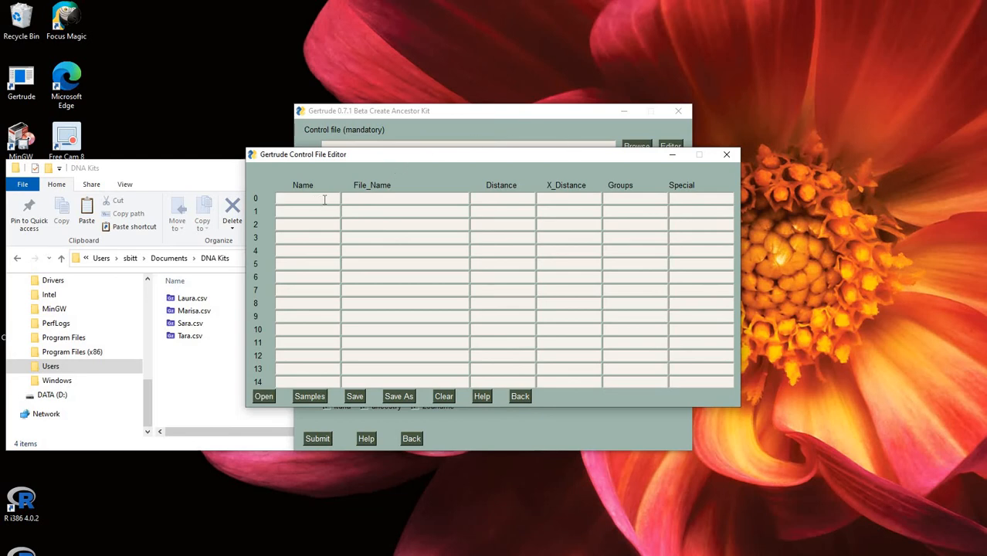
Step: Fill row 0 with the first DNA kit's person name, its matching .csv.gz file name, distance 3 and group 1
text(Lau)
text(ra)
text(Laura)
text(.cs)
text(v)
text(.gz)
text(3)
key(Tab)
text(1)
Step: Fill row 1 with the second DNA kit's person name, its matching .csv.gz file name, distance 3 and group 2
click(306, 210)
text(Marisa)
key(Tab)
text(Marisa.c)
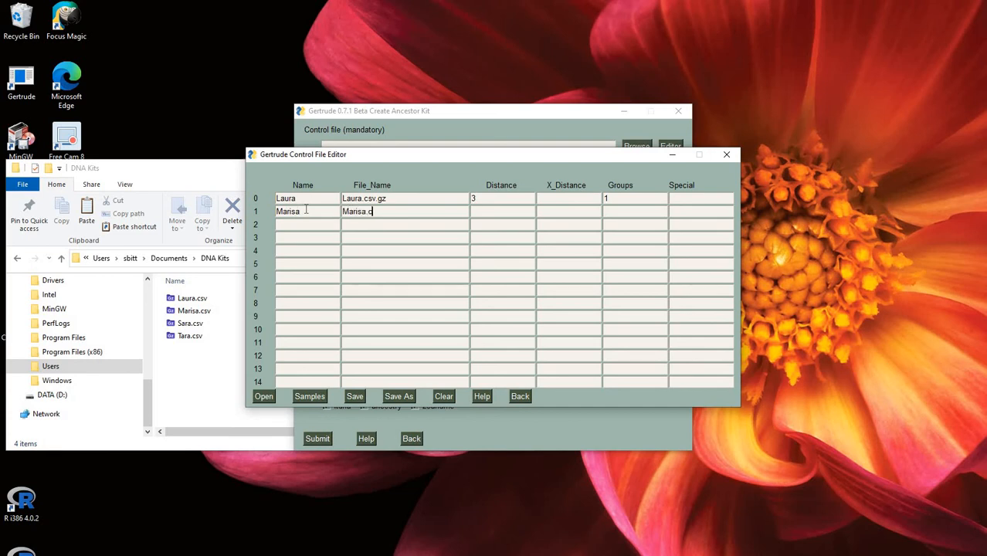
text(sv.gz)
key(Tab)
text(3)
key(Tab)
text(2)
Step: Fill row 2 with the third DNA kit's person name, its matching .csv.gz file name, distance 3 and group 2
click(294, 229)
text(Sara)
key(Tab)
text(Sa)
key(BackSpace)
key(BackSpace)
text(Sara.c)
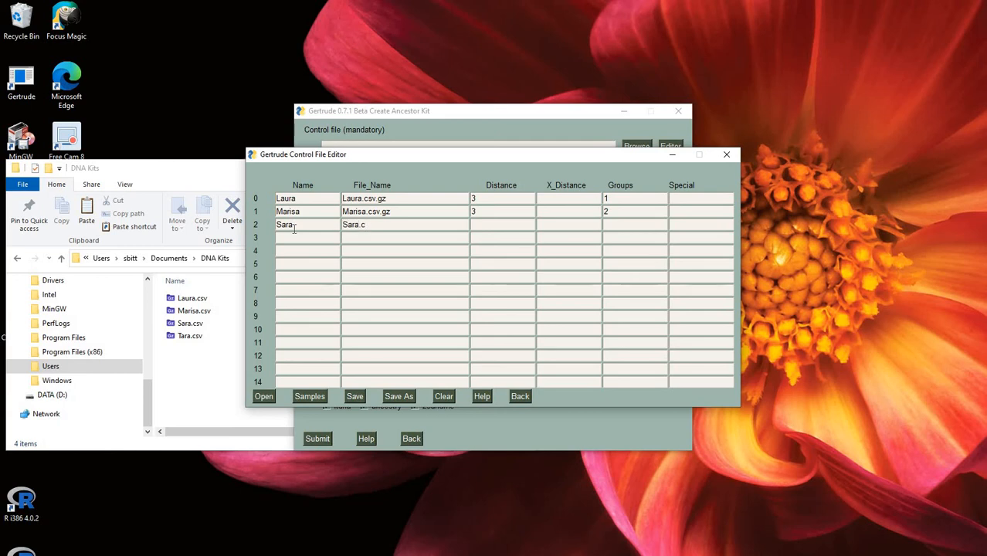
text(sz)
key(BackSpace)
text(v)
text(.gz)
text(3)
key(Tab)
key(Tab)
text(2)
Step: Fill row 3 with the fourth DNA kit's person name, its matching .csv.gz file name, distance 3 and group 3
text(Tar)
text(Tar)
text(a)
text(.c)
text(x)
key(BackSpace)
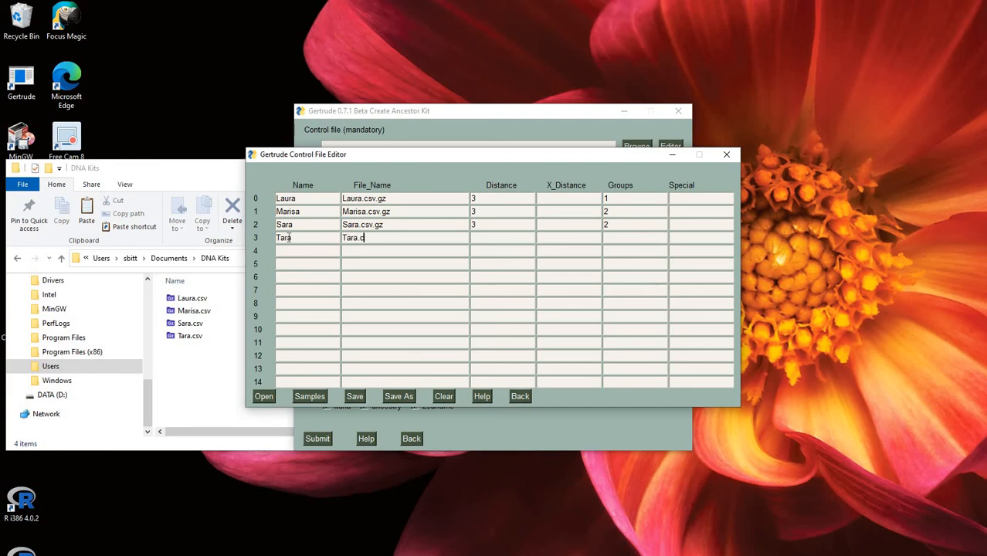
text(sv.gz)
key(Tab)
text(3)
key(Tab)
text(3)
Step: Start saving the control file and choose the DNA Kits folder in the user's Documents as its directory
click(355, 397)
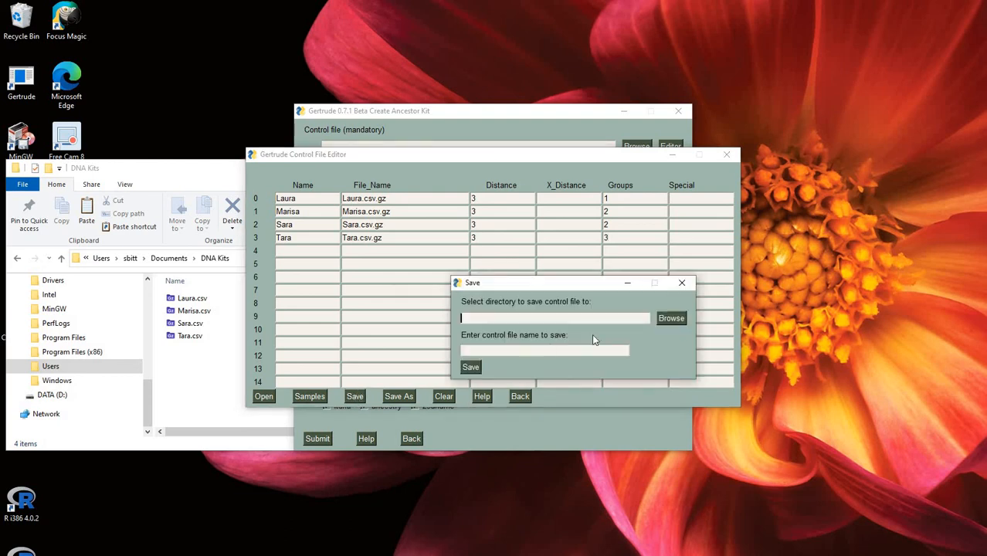
click(664, 320)
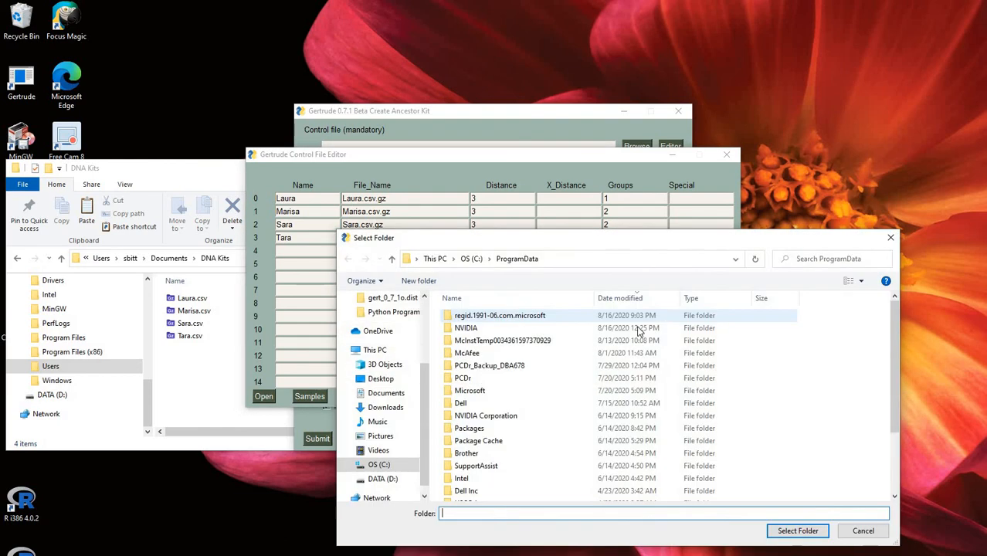
click(379, 465)
double_click(464, 428)
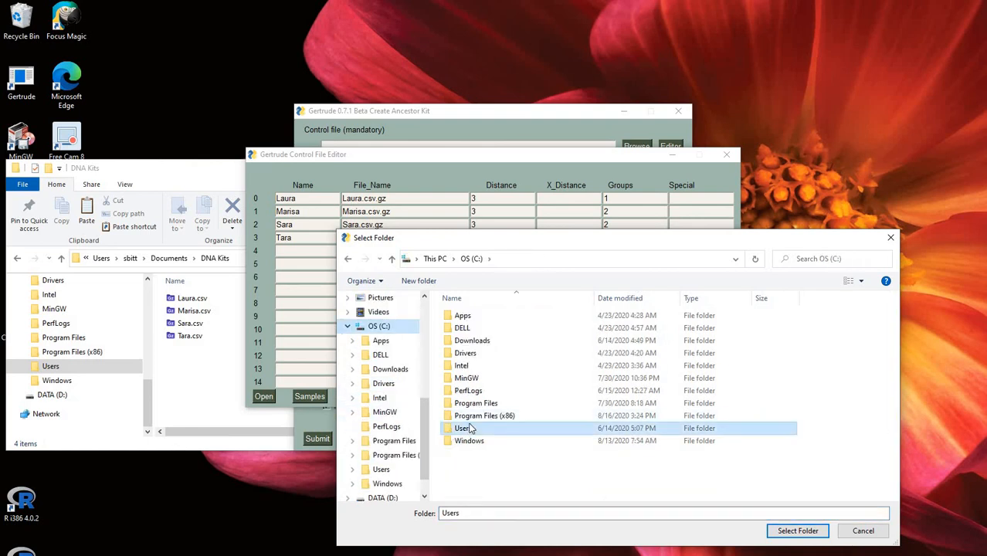
double_click(449, 344)
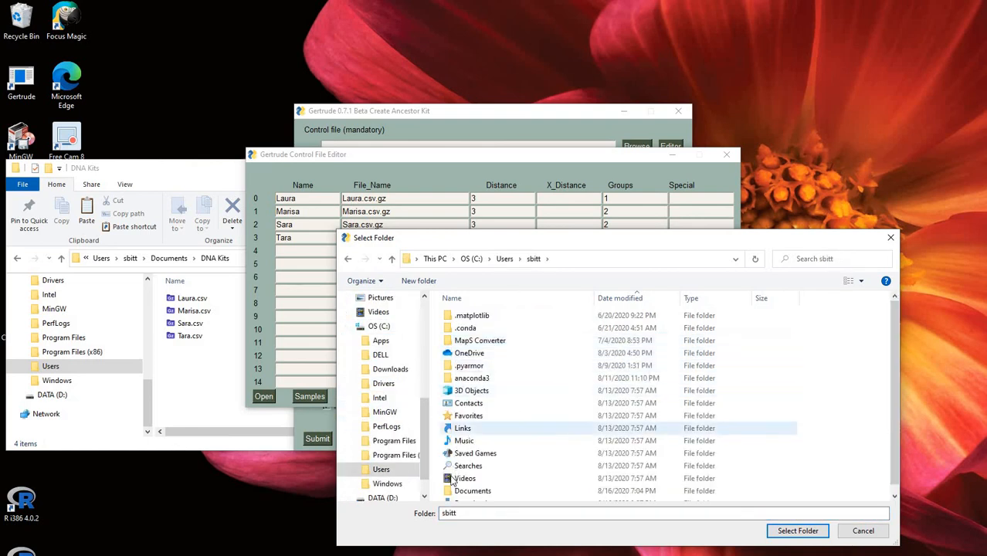
double_click(449, 492)
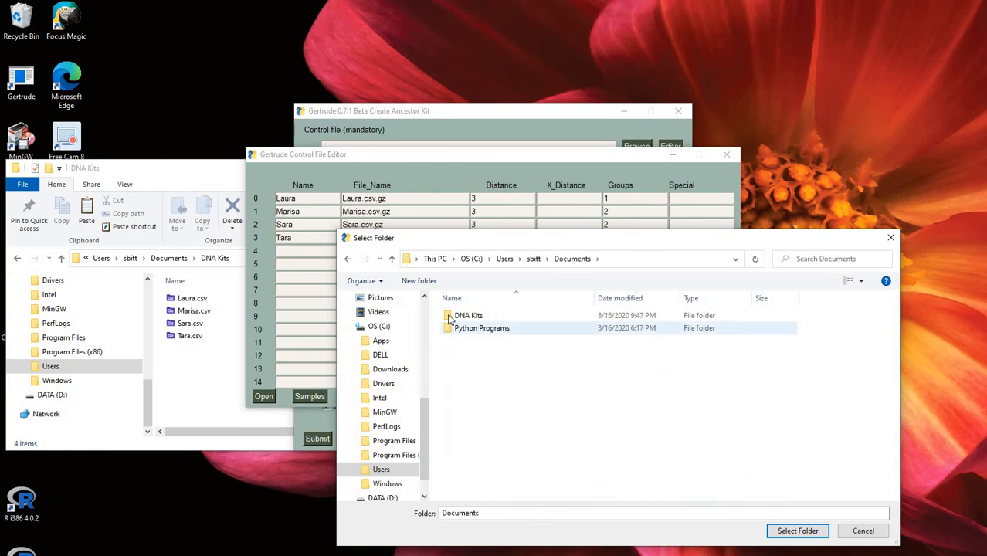
click(556, 316)
key(Return)
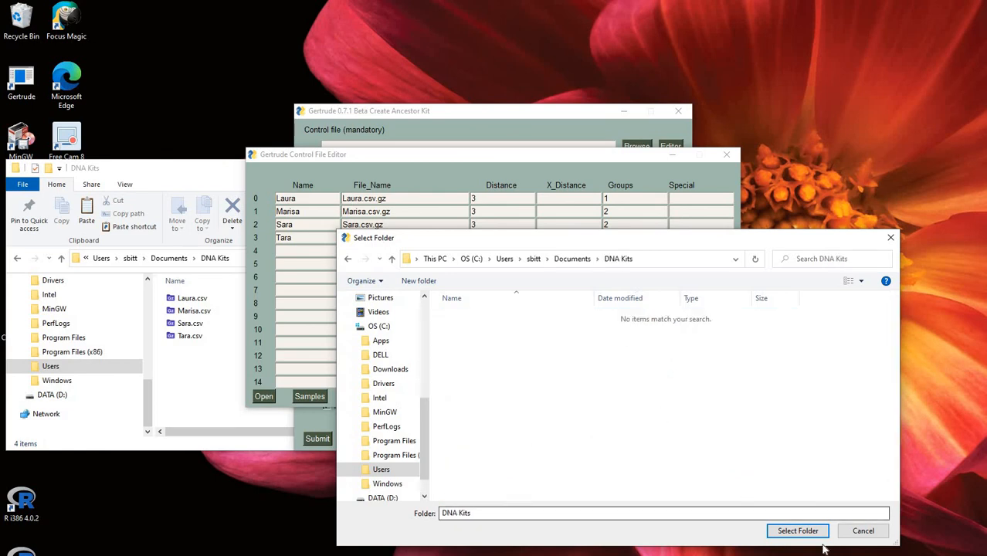
click(800, 532)
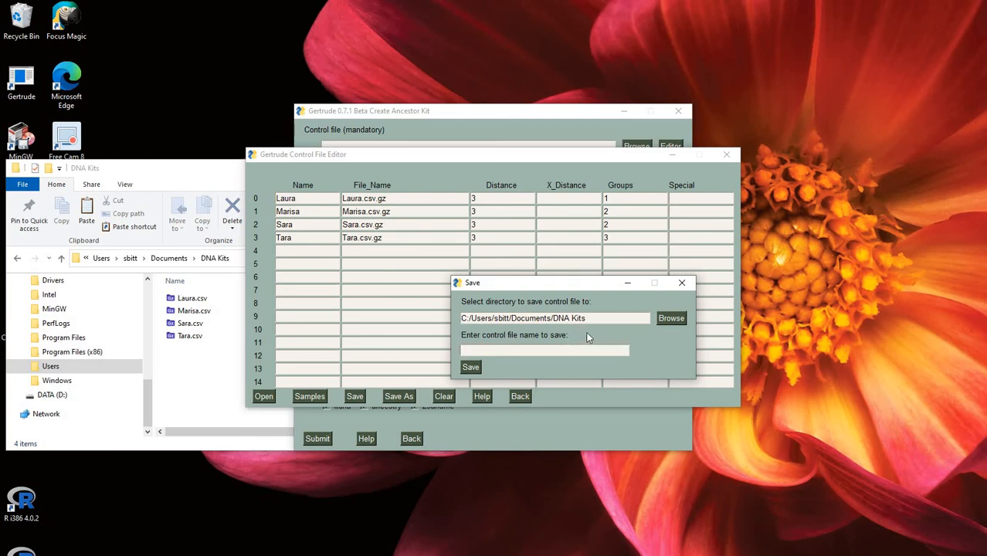
Step: Save the control file as gg_control.csv and return to the ancestor kit form
text(gg_control.csv)
click(470, 366)
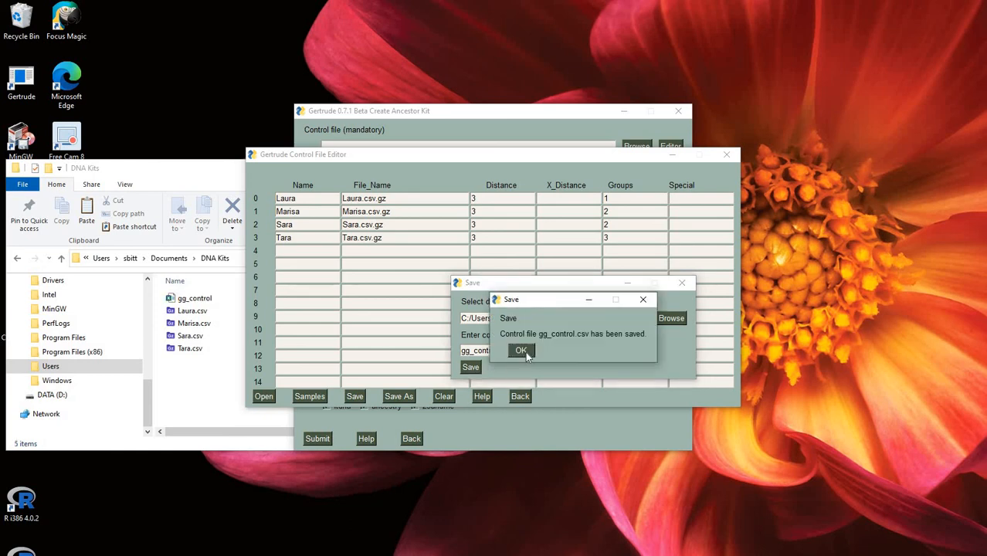
click(525, 352)
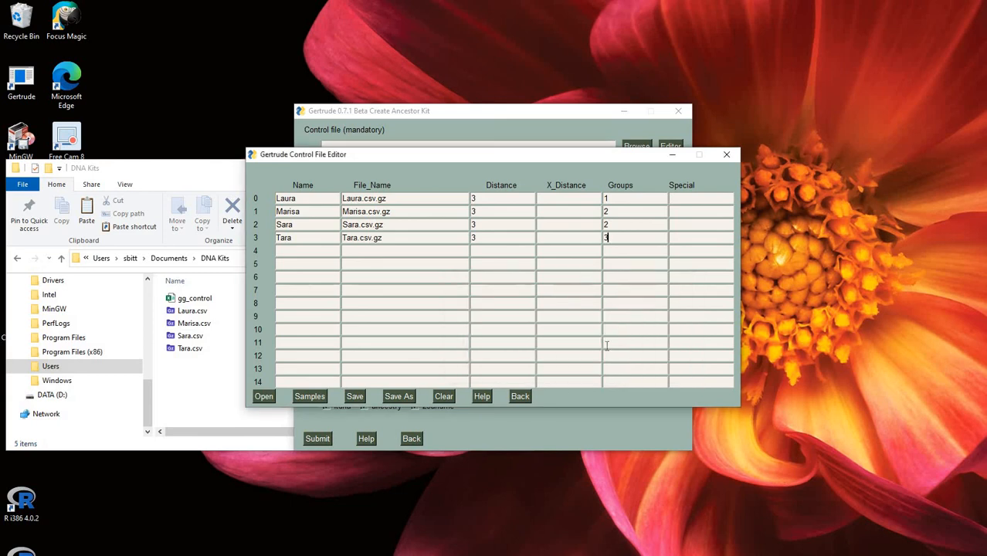
click(518, 397)
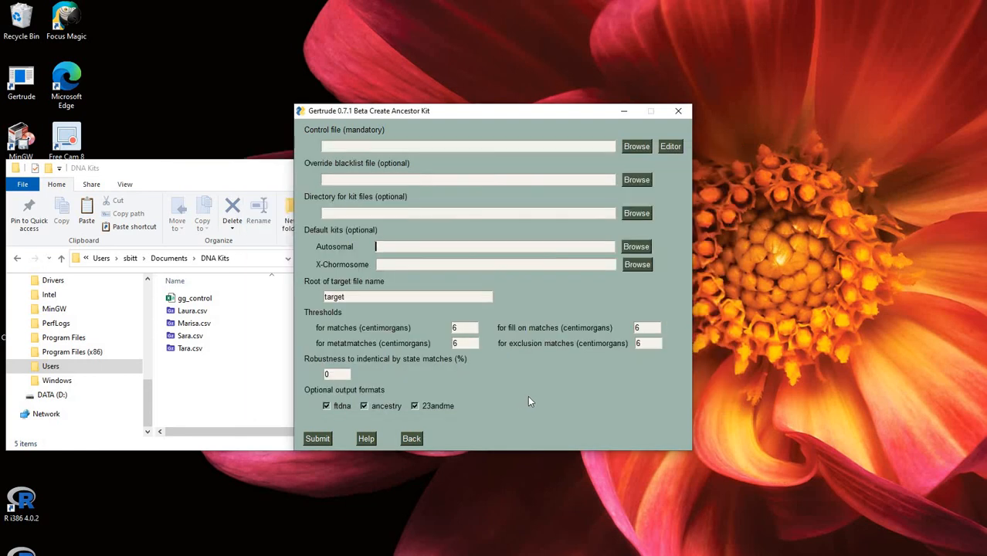